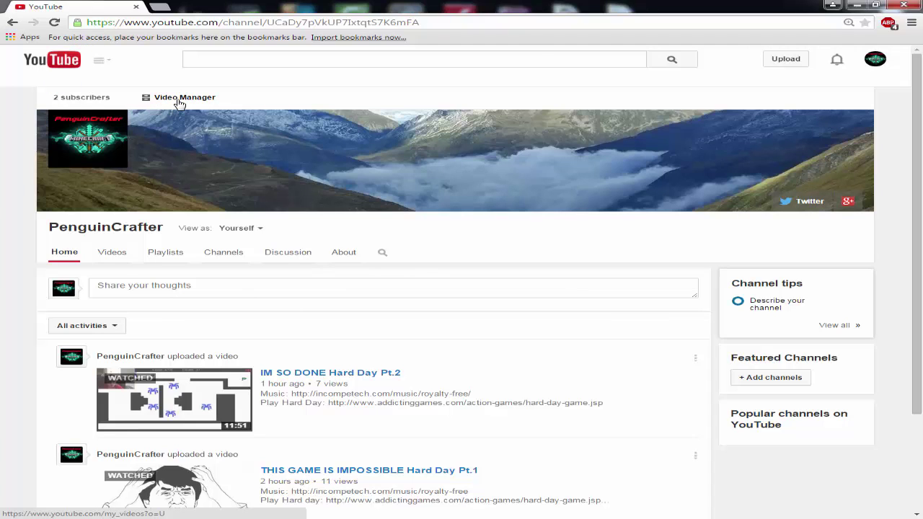
- Open the Cards editor for 'THIS GAME IS IMPOSSIBLE Hard Day Pt.1' from Video Manager and pause the preview
{"action": "left_click", "coordinate": [179, 101]}
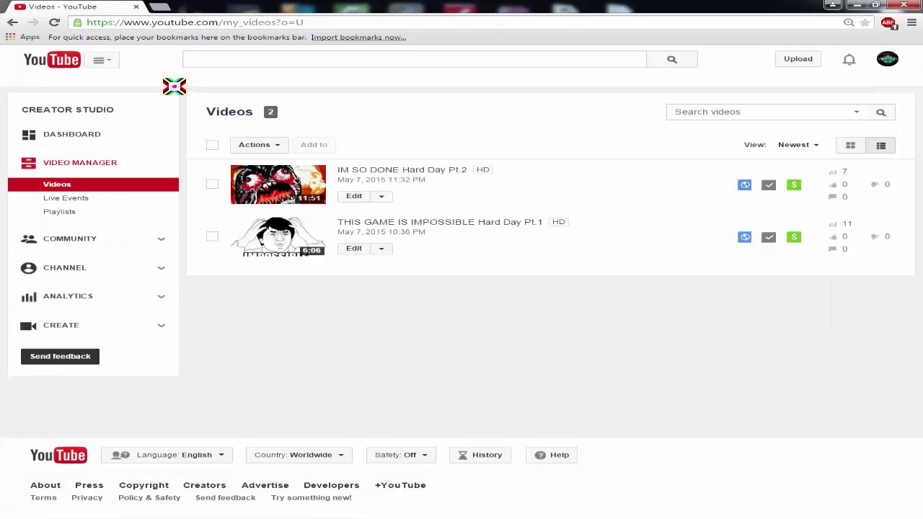
{"action": "left_click", "coordinate": [352, 252]}
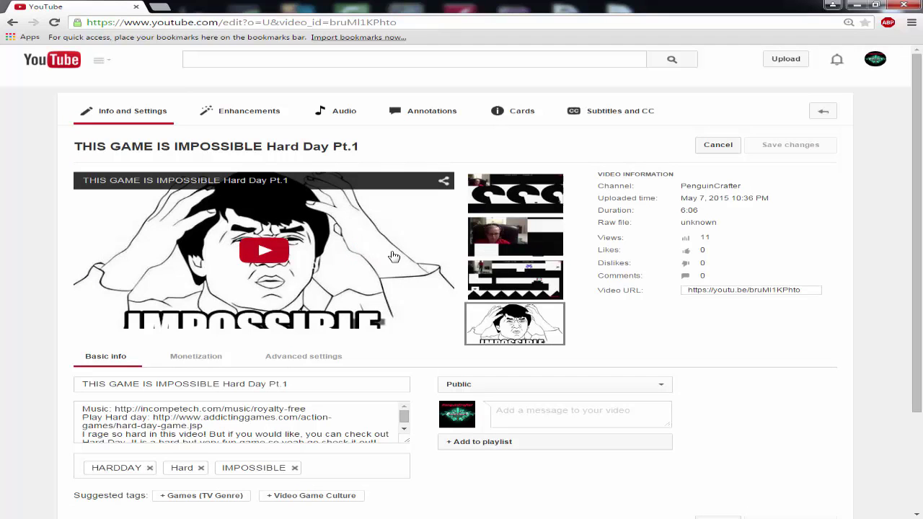
{"action": "left_click", "coordinate": [515, 110]}
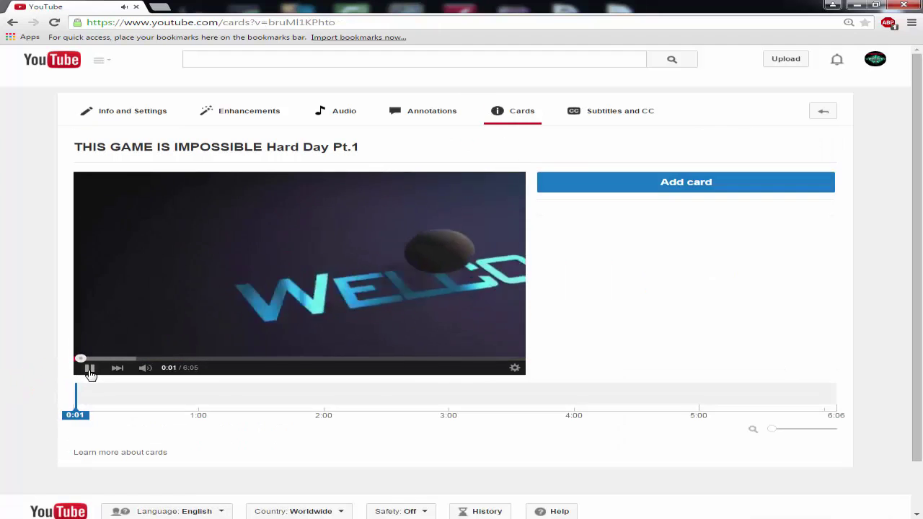
{"action": "left_click", "coordinate": [90, 370]}
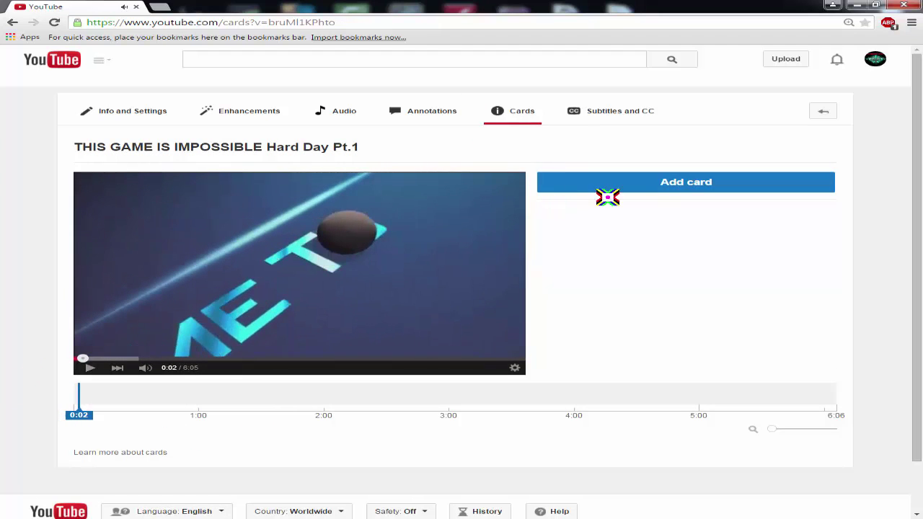
- Start a new Video or Playlist card from the Add card list
{"action": "left_click", "coordinate": [671, 184]}
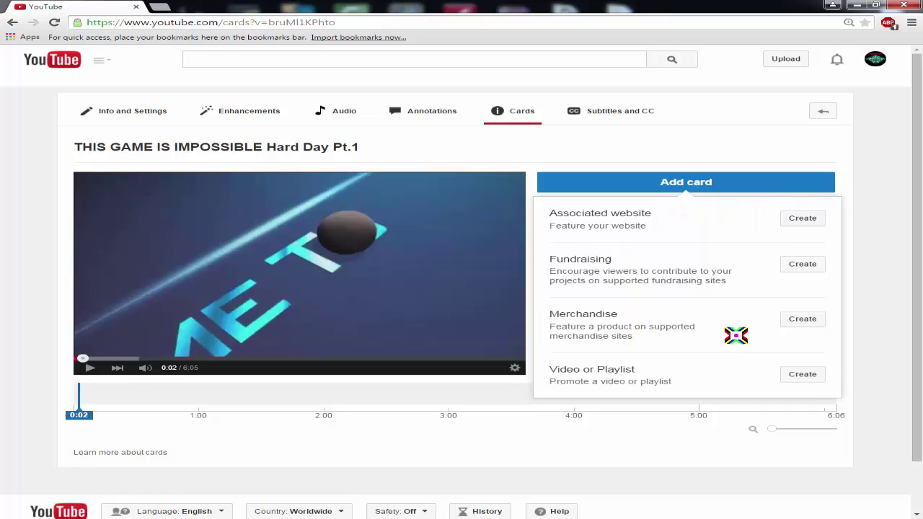
{"action": "scroll", "coordinate": [738, 330], "scroll_direction": "down", "scroll_amount": 1}
{"action": "scroll", "coordinate": [746, 332], "scroll_direction": "up", "scroll_amount": 1}
{"action": "left_click", "coordinate": [798, 386]}
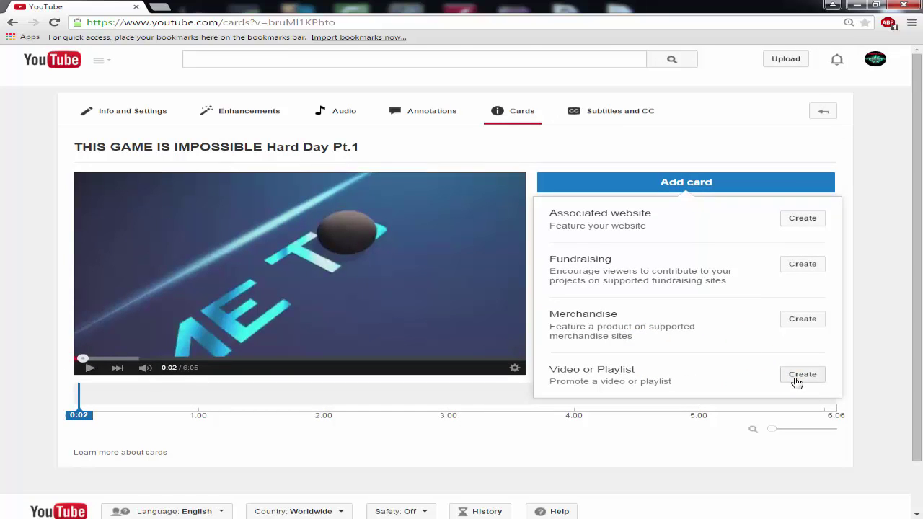
{"action": "left_click", "coordinate": [797, 382]}
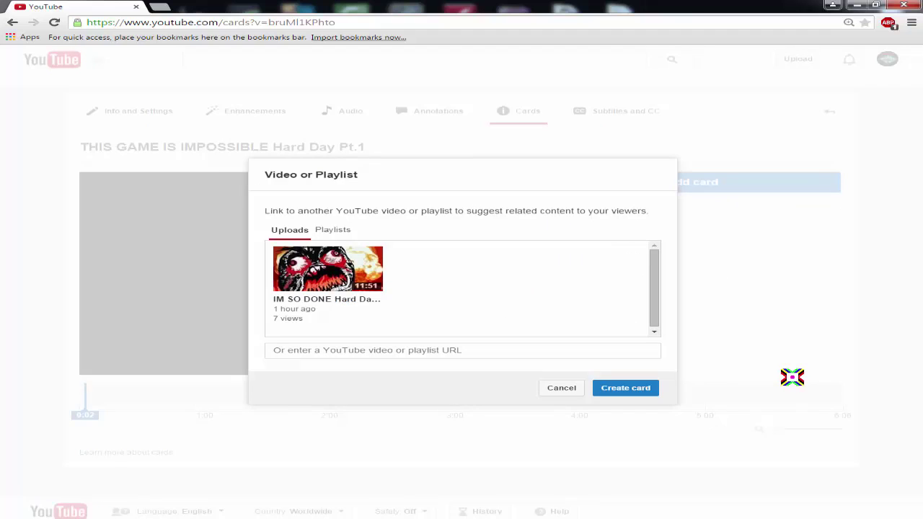
- Select the 'IM SO DONE Hard Day Pt.2' upload and create the card
{"action": "left_click", "coordinate": [326, 232]}
{"action": "left_click", "coordinate": [292, 234]}
{"action": "left_click", "coordinate": [320, 235]}
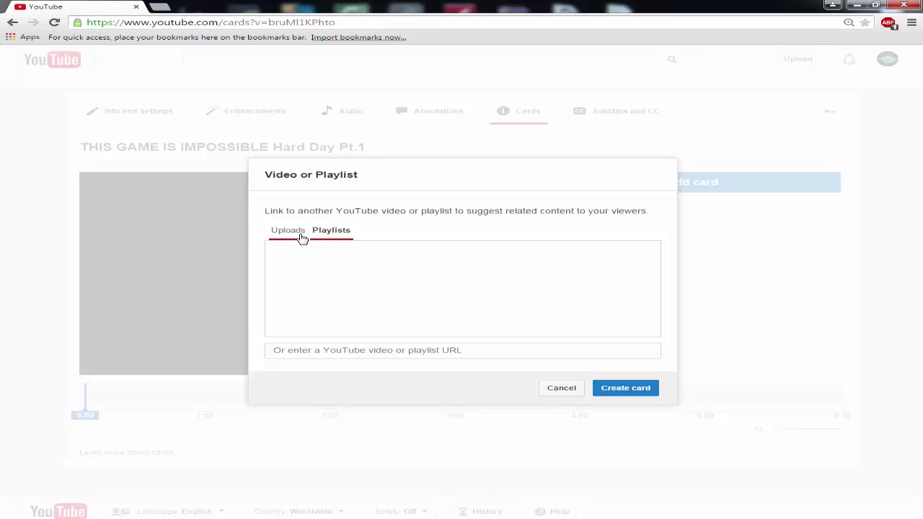
{"action": "left_click", "coordinate": [298, 238]}
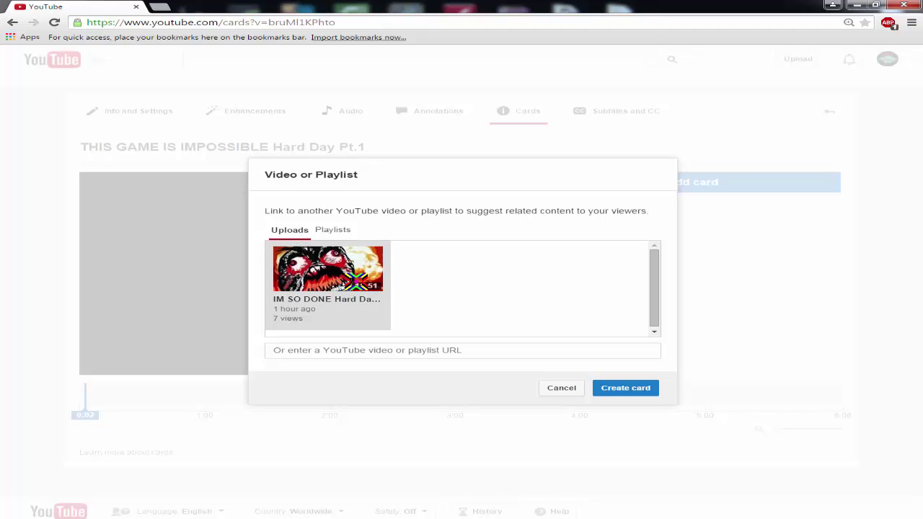
{"action": "left_click", "coordinate": [354, 281]}
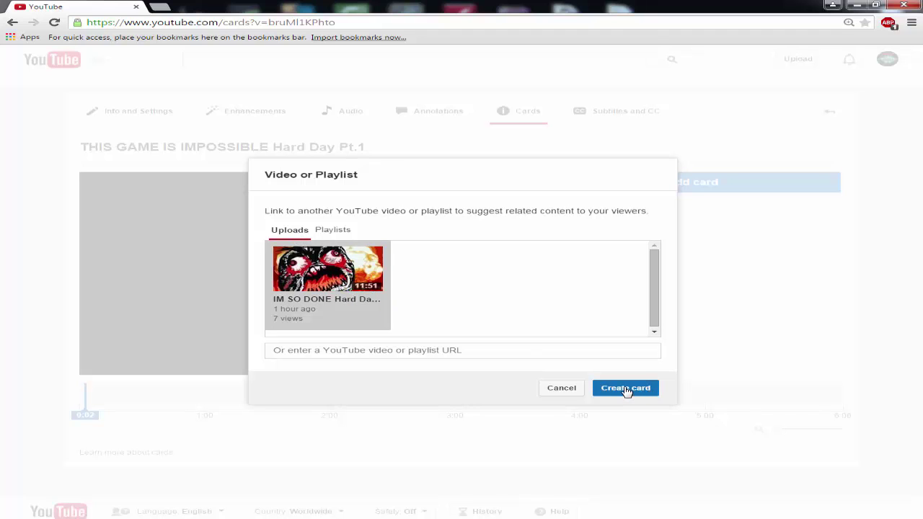
{"action": "left_click", "coordinate": [464, 356]}
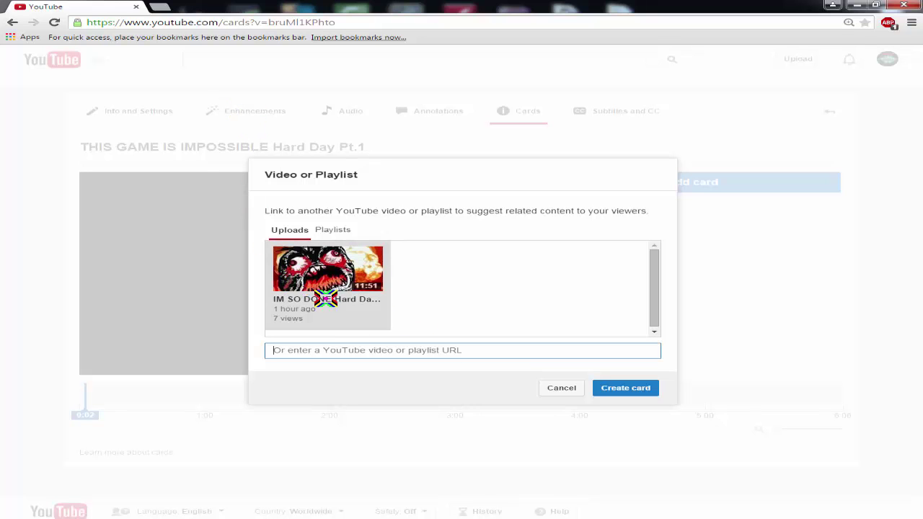
{"action": "left_click", "coordinate": [325, 298]}
{"action": "left_click", "coordinate": [626, 390]}
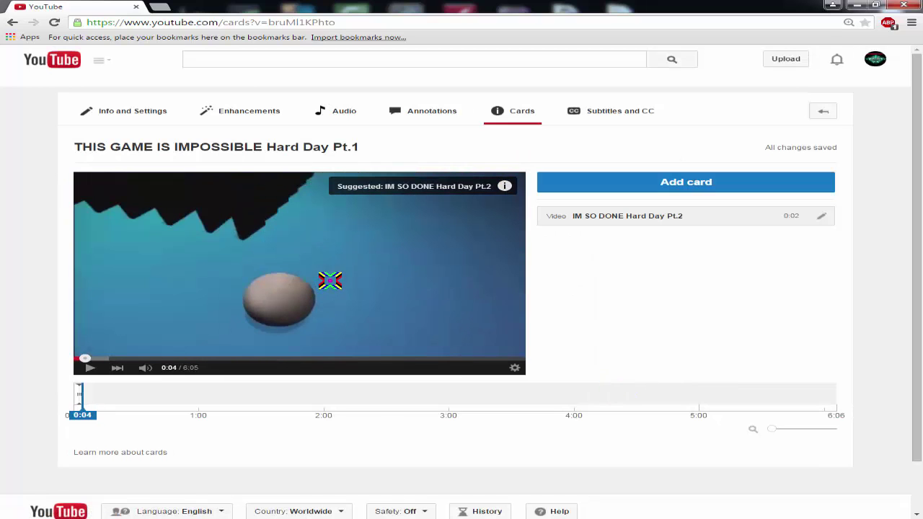
- Preview and close the card's teaser panel, then drag the card to 1:22 and back to 0:03
{"action": "left_click", "coordinate": [506, 187]}
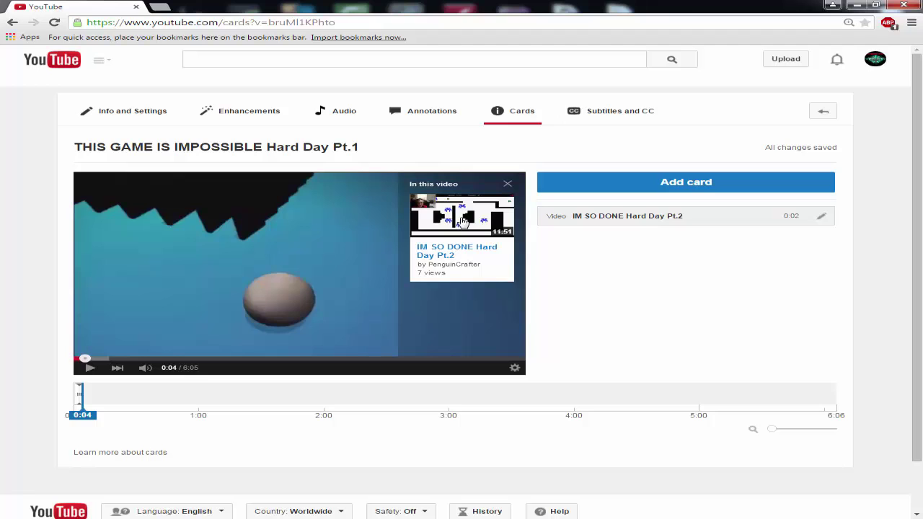
{"action": "left_click", "coordinate": [508, 187]}
{"action": "left_click", "coordinate": [508, 186]}
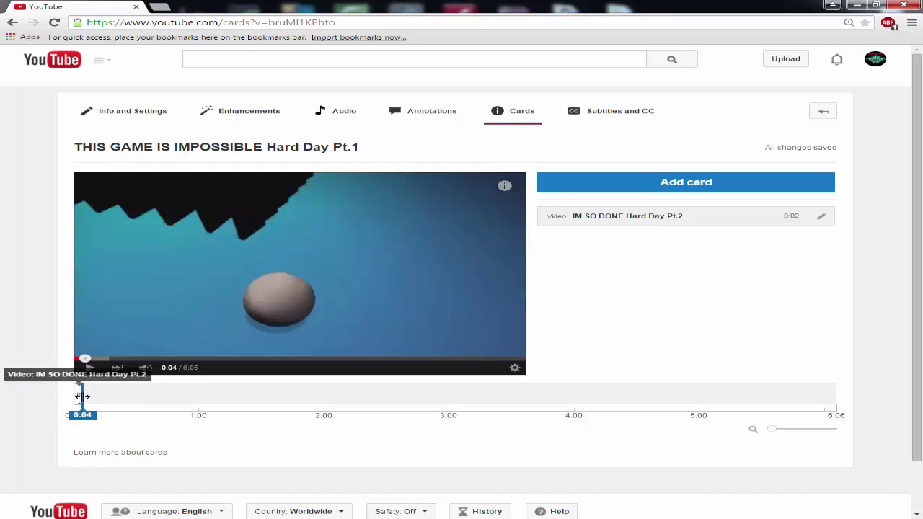
{"action": "left_click_drag", "start_coordinate": [81, 399], "coordinate": [249, 393]}
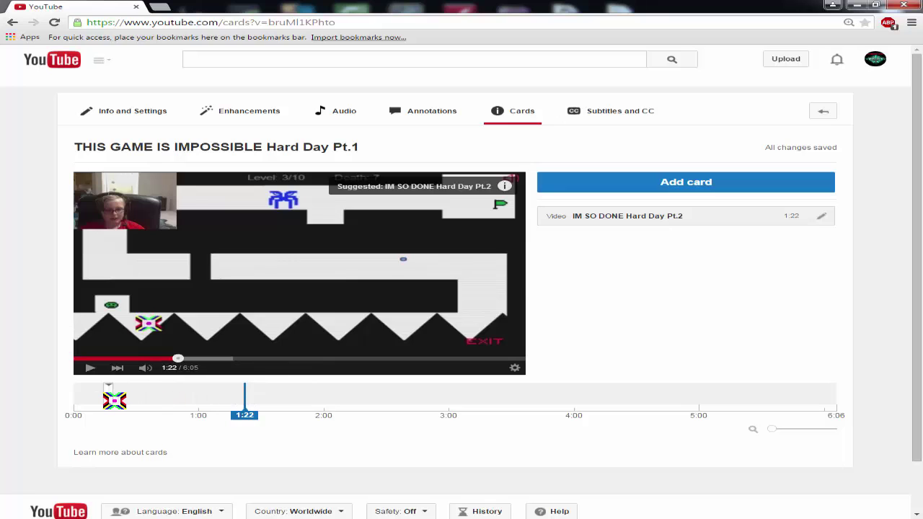
{"action": "left_click_drag", "start_coordinate": [77, 389], "coordinate": [81, 393]}
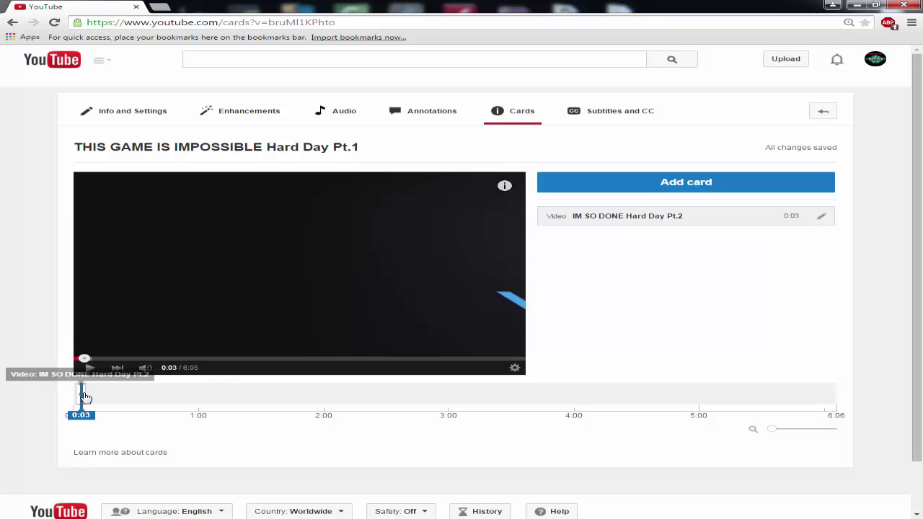
- Re-save the Pt.2 card's settings and retime it to 0:02
{"action": "left_click", "coordinate": [823, 218]}
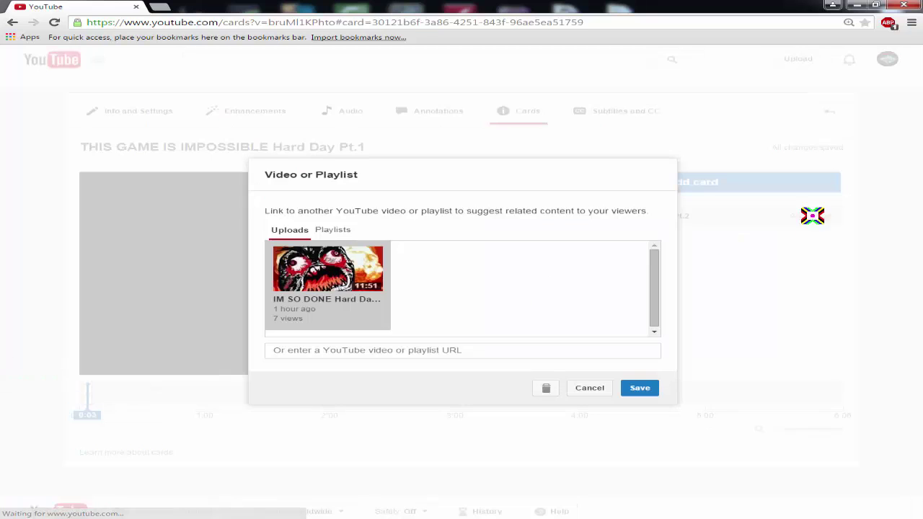
{"action": "left_click", "coordinate": [628, 391]}
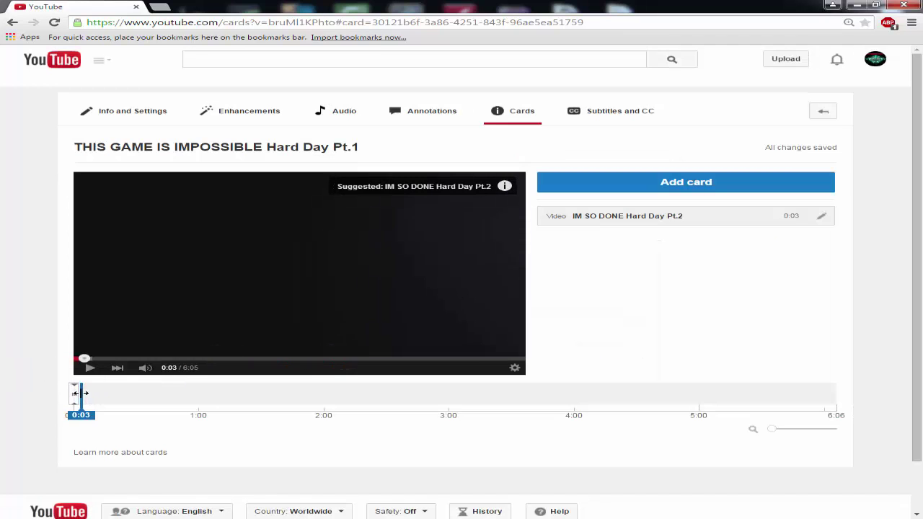
{"action": "left_click_drag", "start_coordinate": [85, 395], "coordinate": [79, 394]}
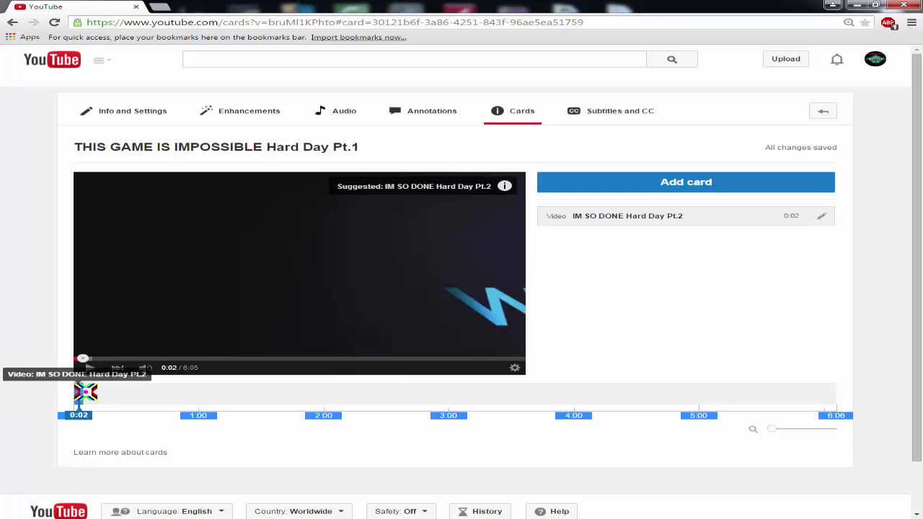
- Open and close the Add card list without adding another card
{"action": "left_click", "coordinate": [735, 182]}
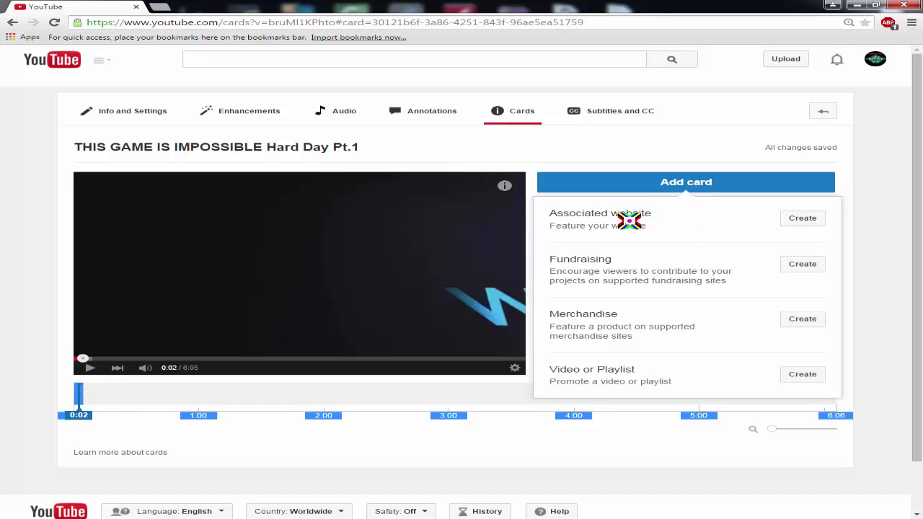
{"action": "left_click", "coordinate": [647, 186]}
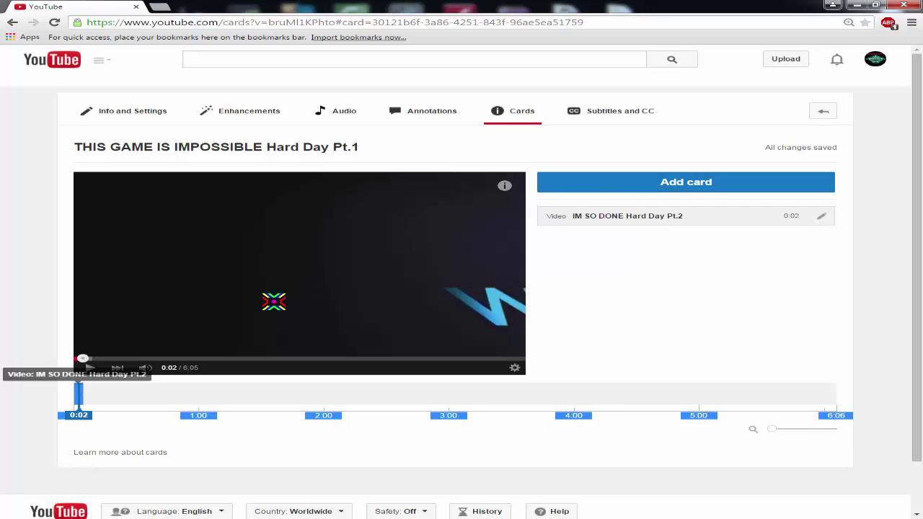
{"action": "left_click", "coordinate": [83, 393]}
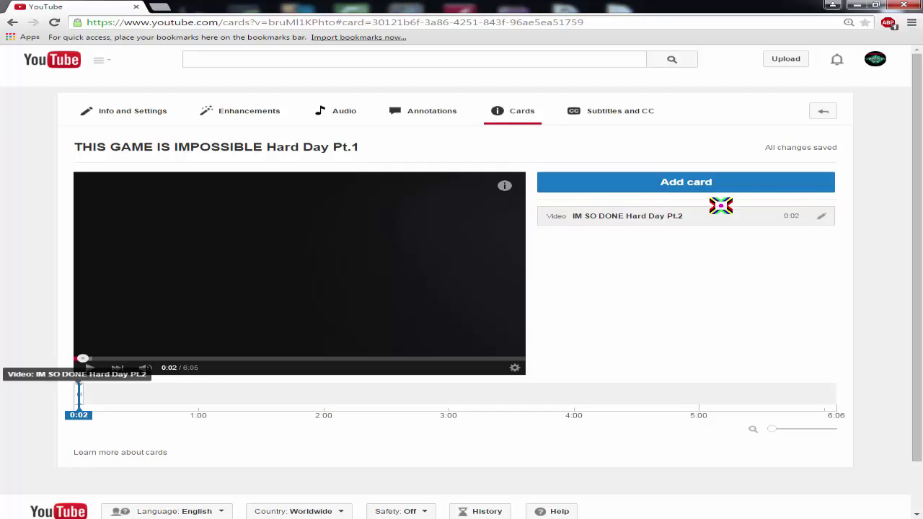
- Retime the Pt.2 card to 0:00 and open its panel while the preview plays
{"action": "left_click_drag", "start_coordinate": [79, 394], "coordinate": [74, 397]}
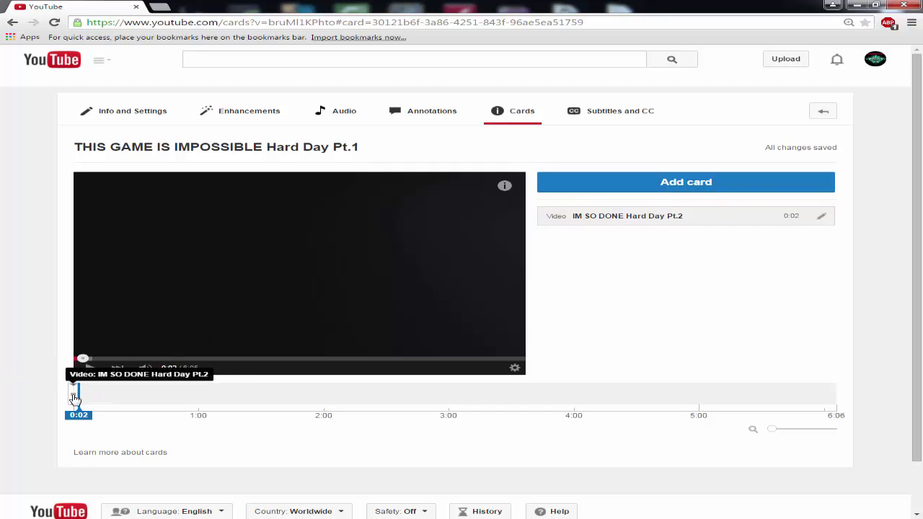
{"action": "left_click", "coordinate": [119, 324]}
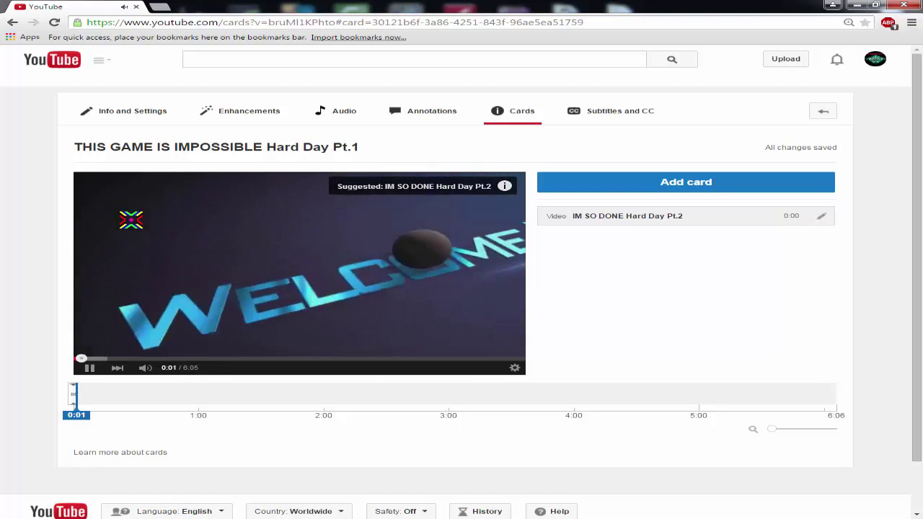
{"action": "left_click", "coordinate": [505, 188]}
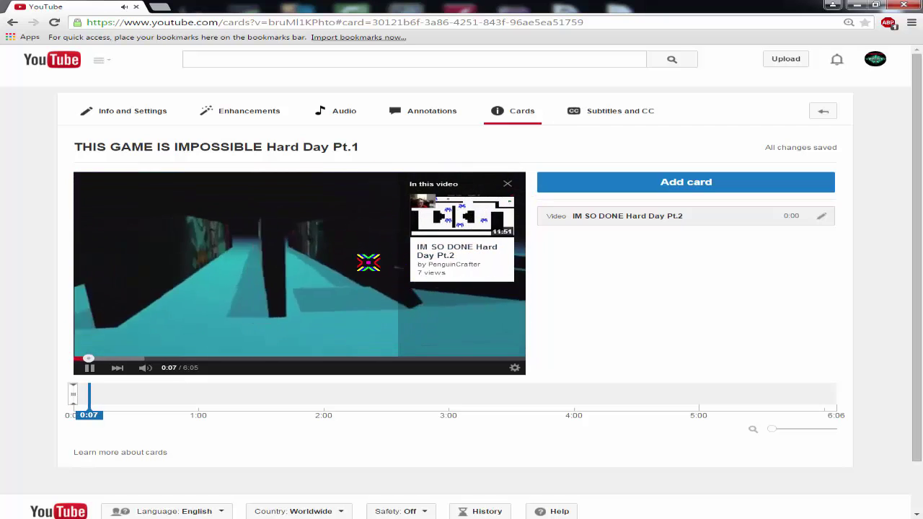
- Follow the card to the 'IM SO DONE Hard Day Pt.2' watch page, pause it, and close the tab
{"action": "left_click", "coordinate": [470, 224]}
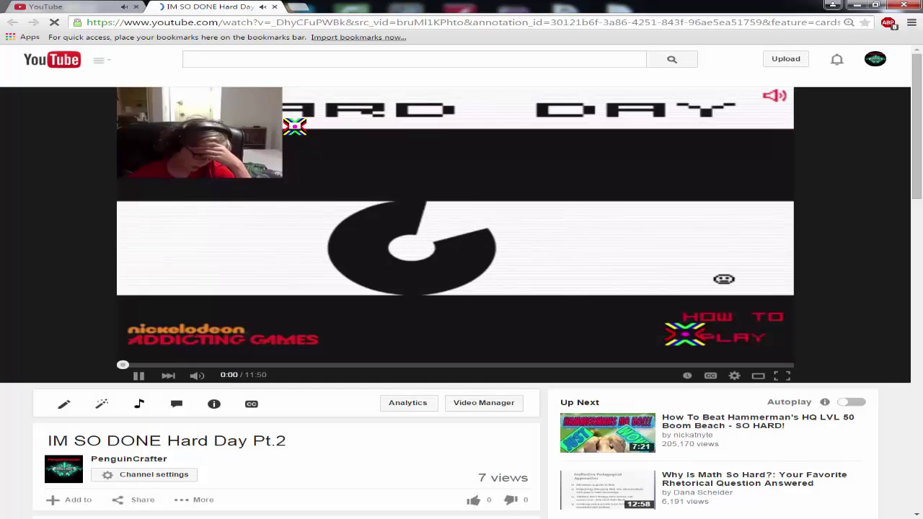
{"action": "left_click", "coordinate": [412, 199]}
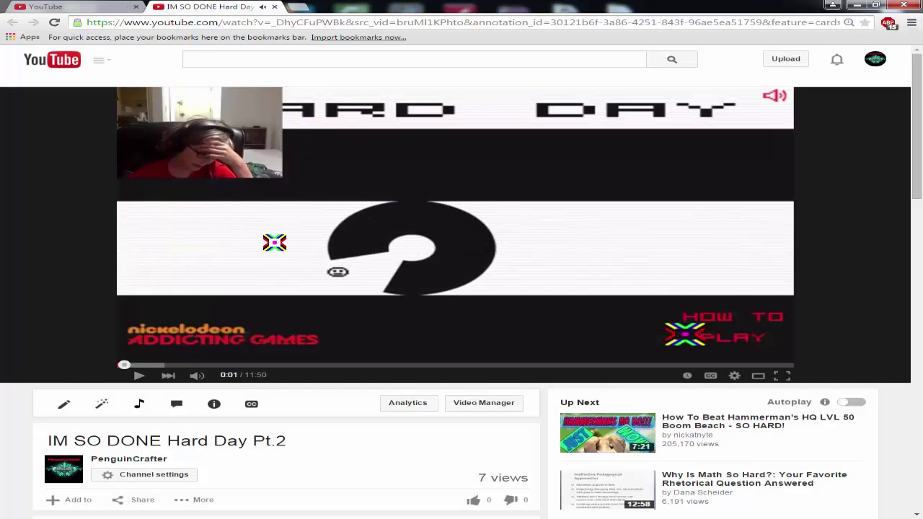
{"action": "scroll", "coordinate": [303, 244], "scroll_direction": "down", "scroll_amount": 3}
{"action": "scroll", "coordinate": [274, 243], "scroll_direction": "up", "scroll_amount": 3}
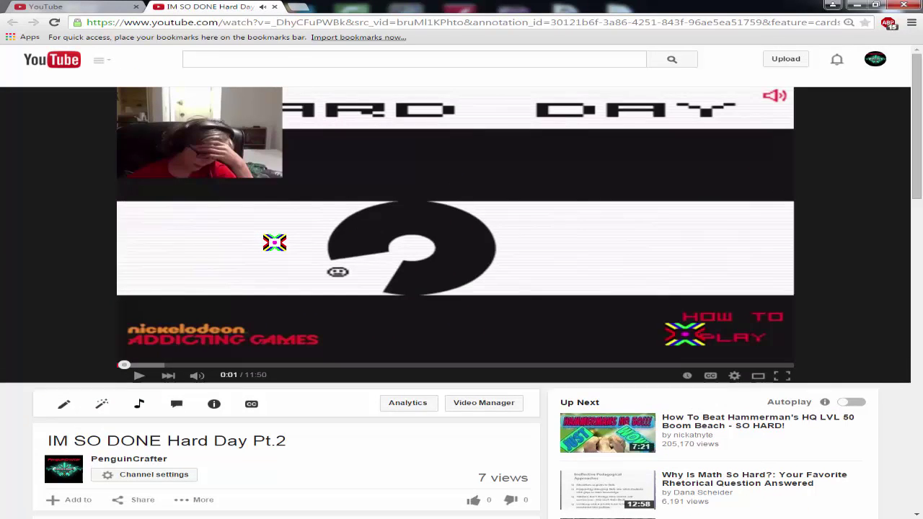
{"action": "left_click", "coordinate": [274, 6]}
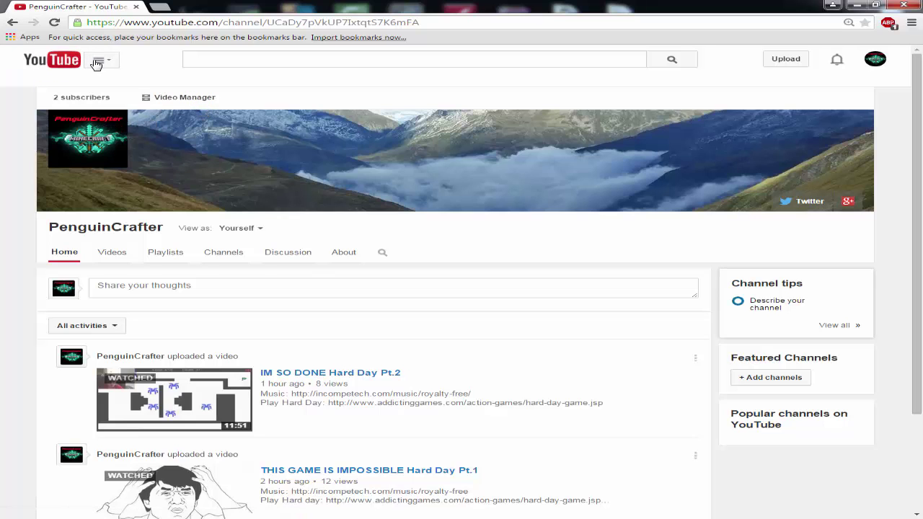
- Go to Video Manager to list the channel's uploads again
{"action": "left_click", "coordinate": [184, 98]}
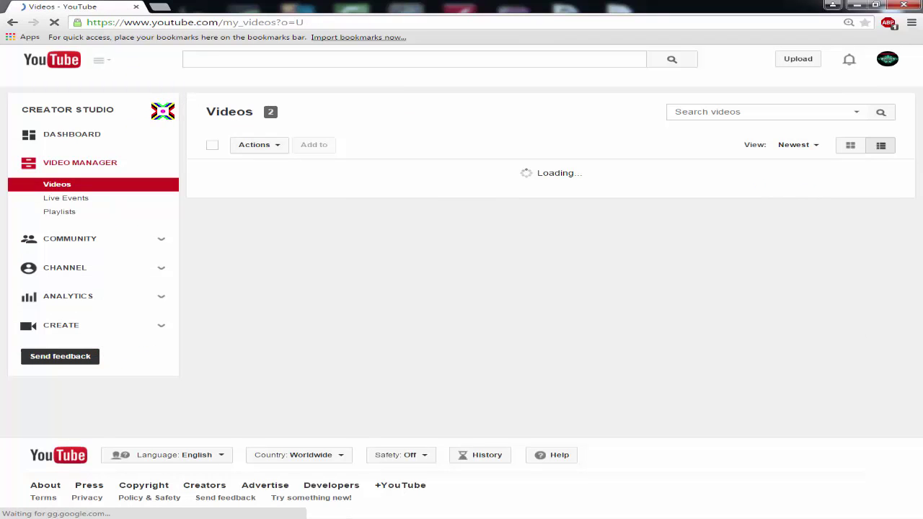